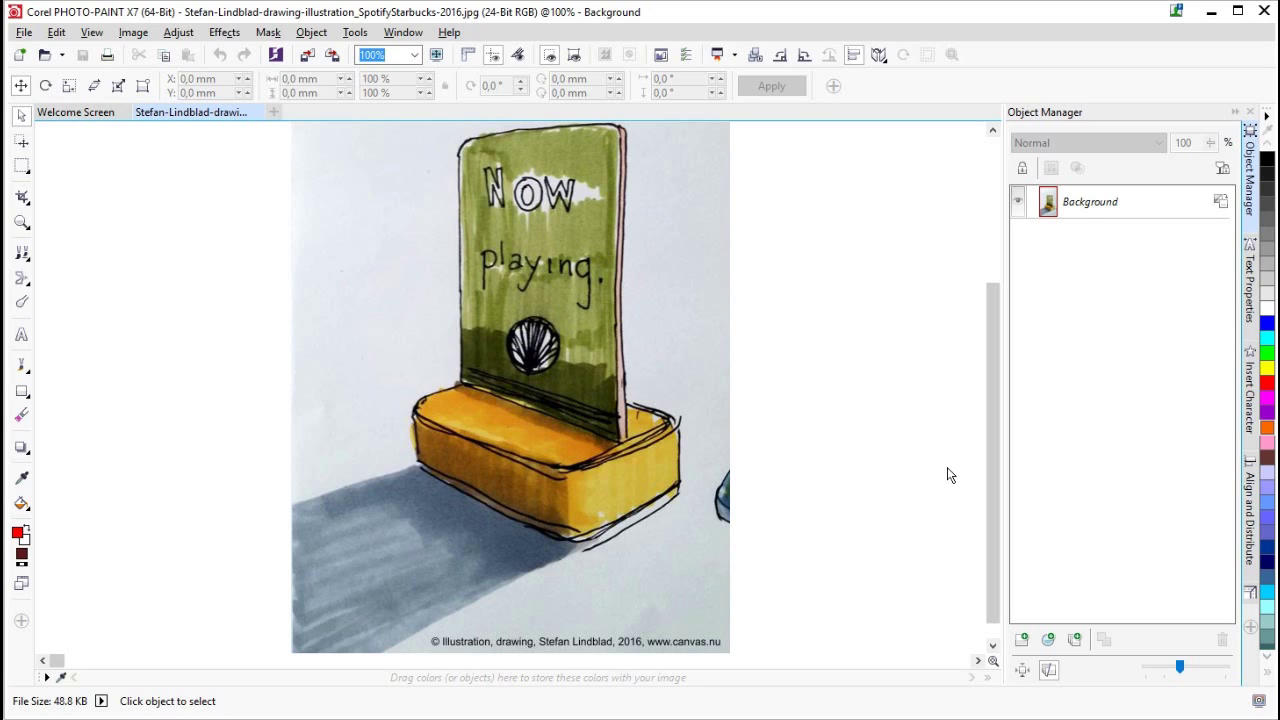
Step: In Options, set contrast to High and make the window border and desktop colours black
left_click(355, 36)
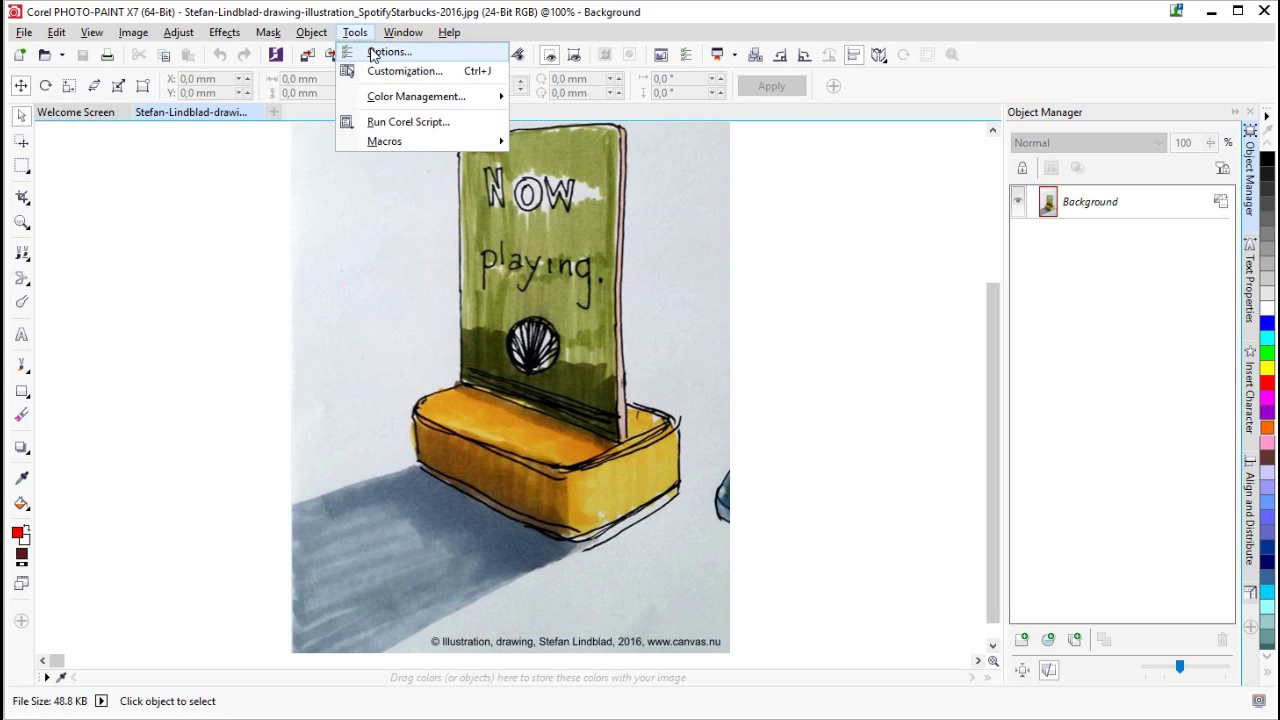
left_click(385, 52)
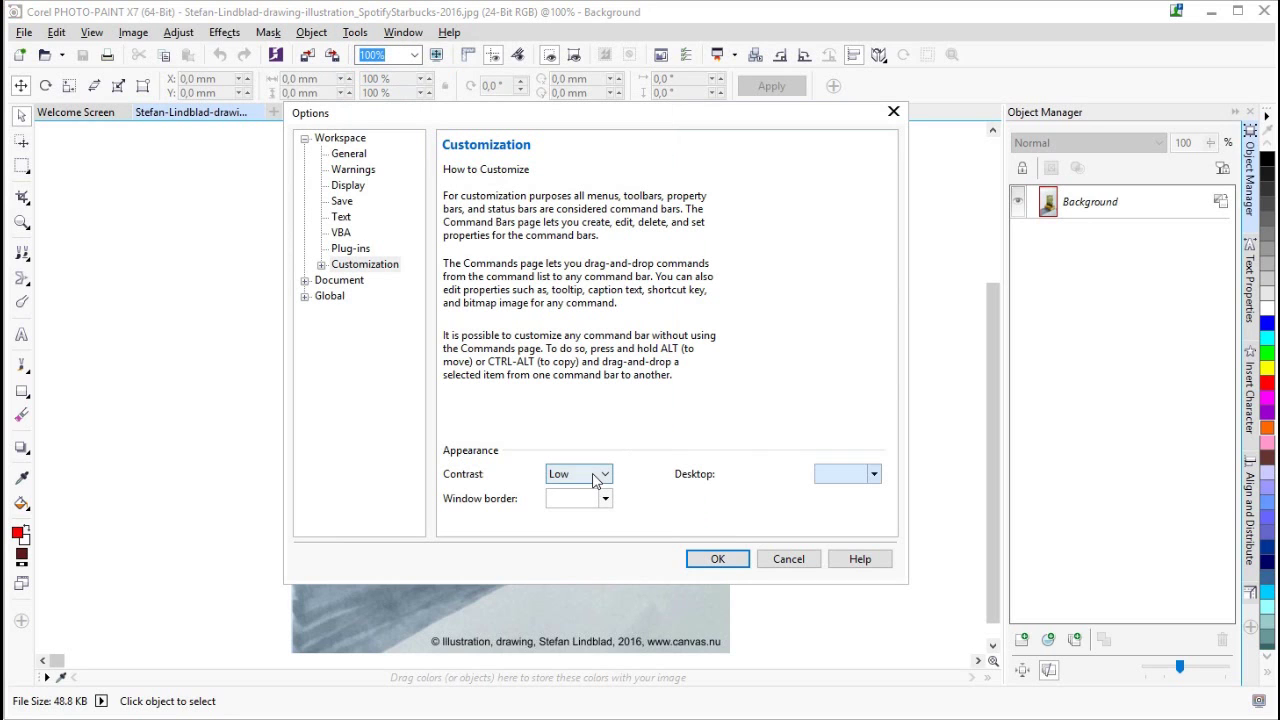
left_click(596, 478)
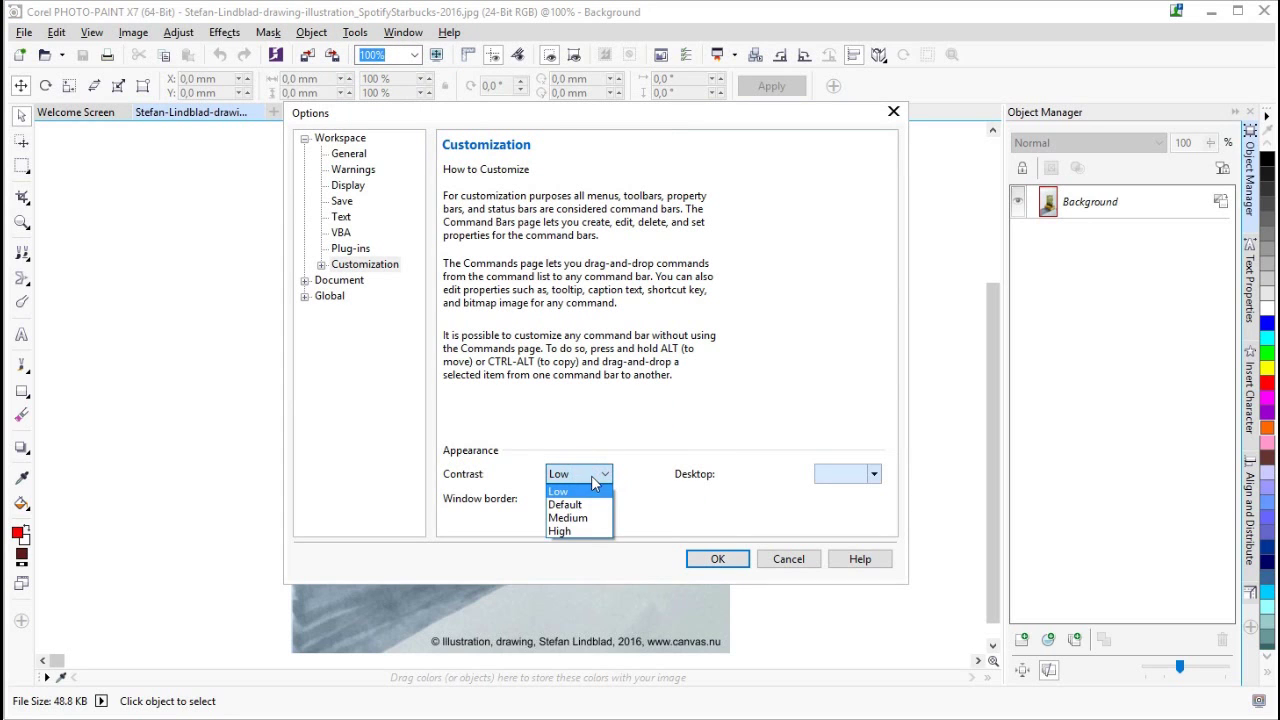
left_click(585, 527)
left_click(604, 499)
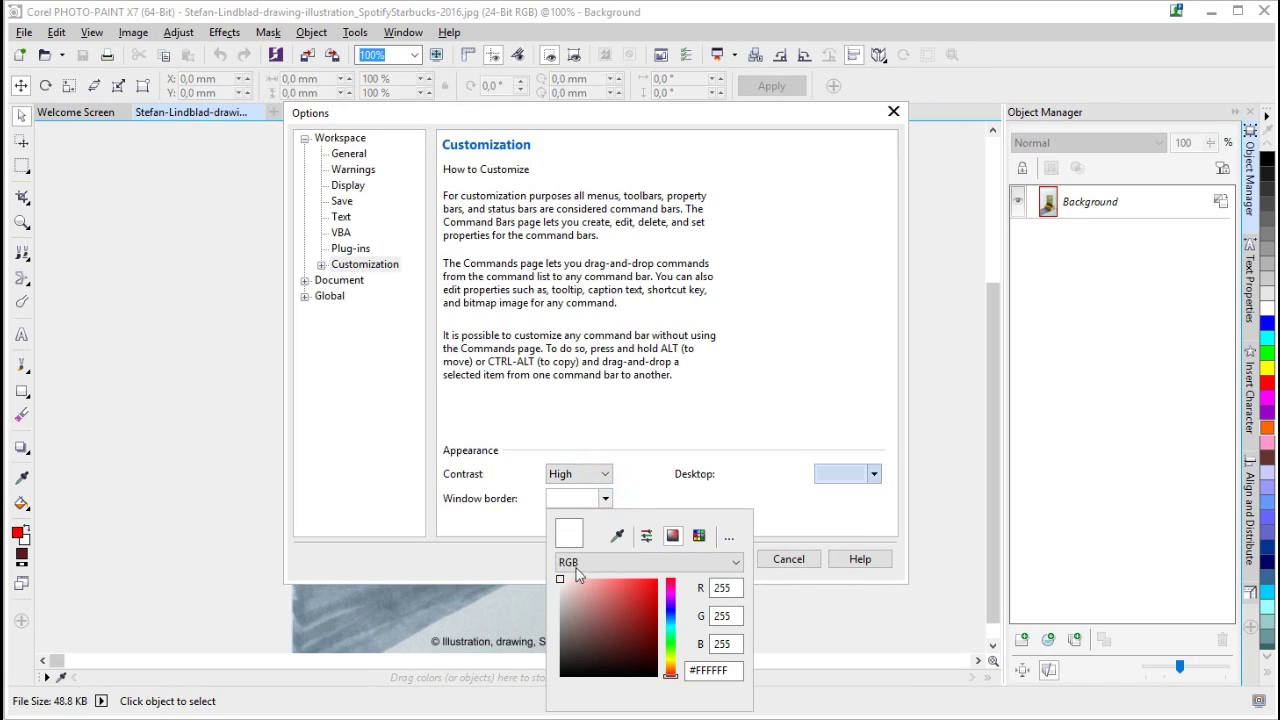
left_click_drag(562, 584, 558, 676)
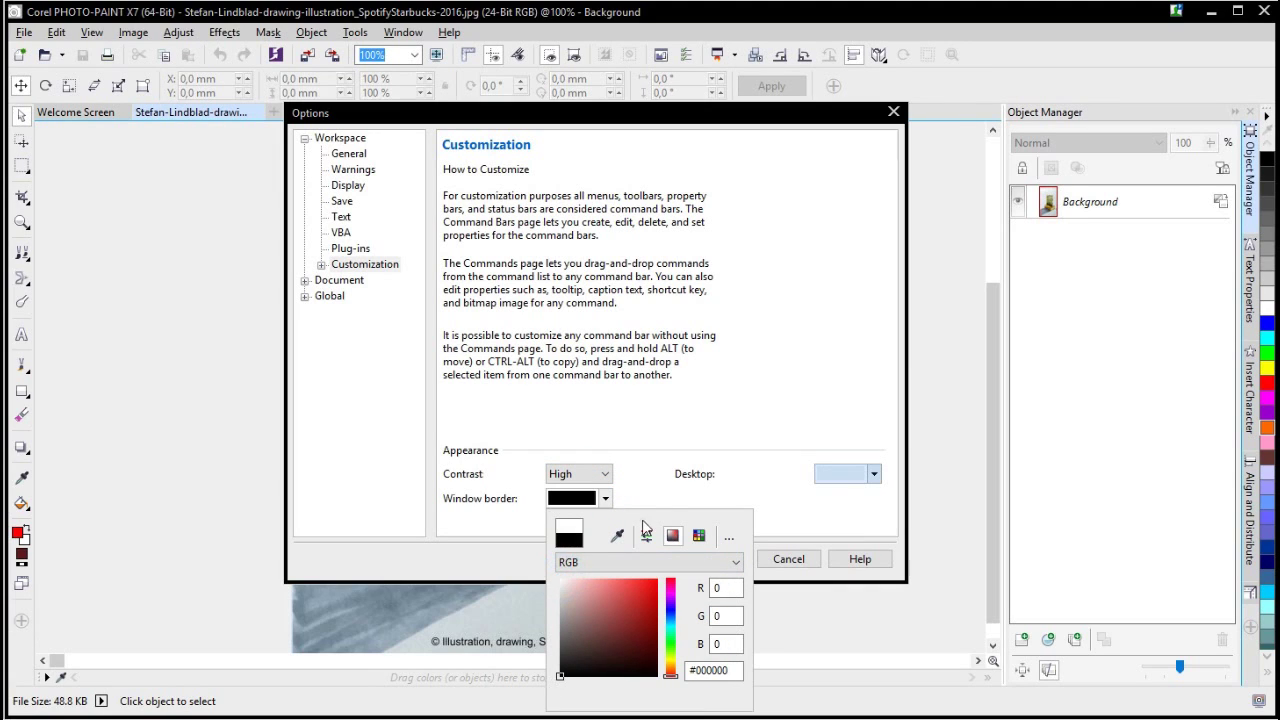
left_click(710, 430)
left_click(858, 486)
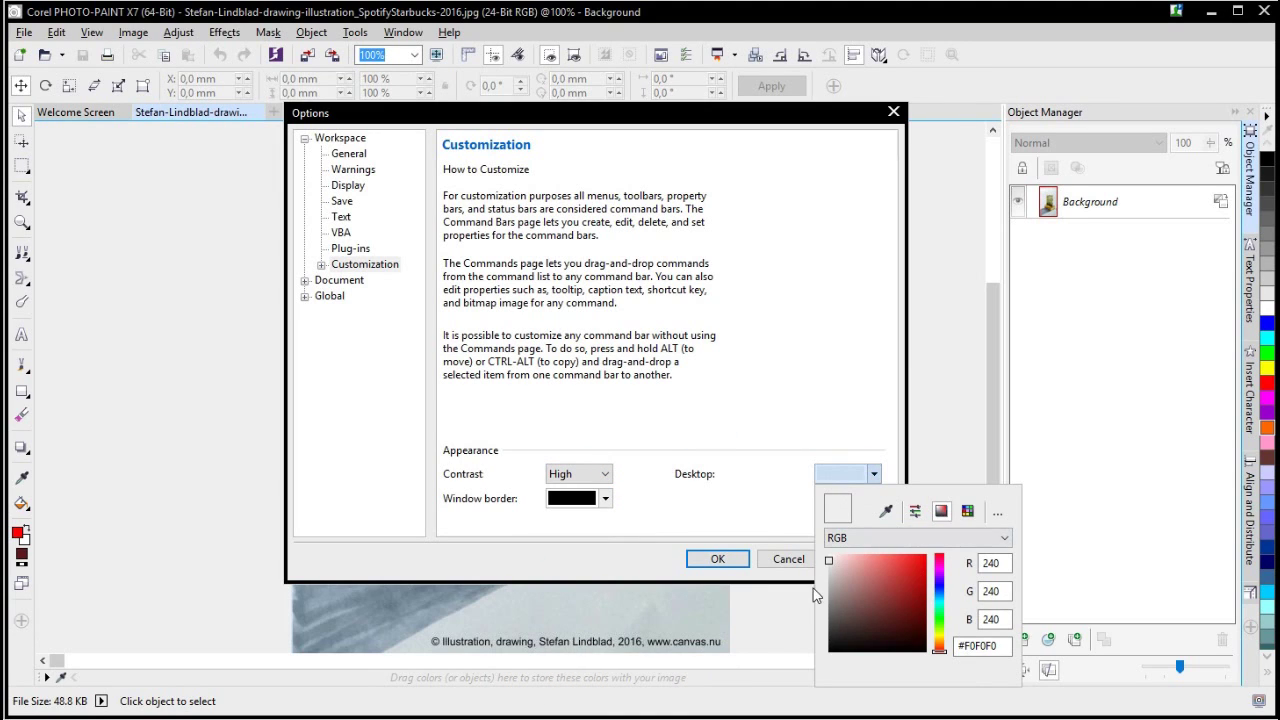
left_click_drag(828, 559, 817, 655)
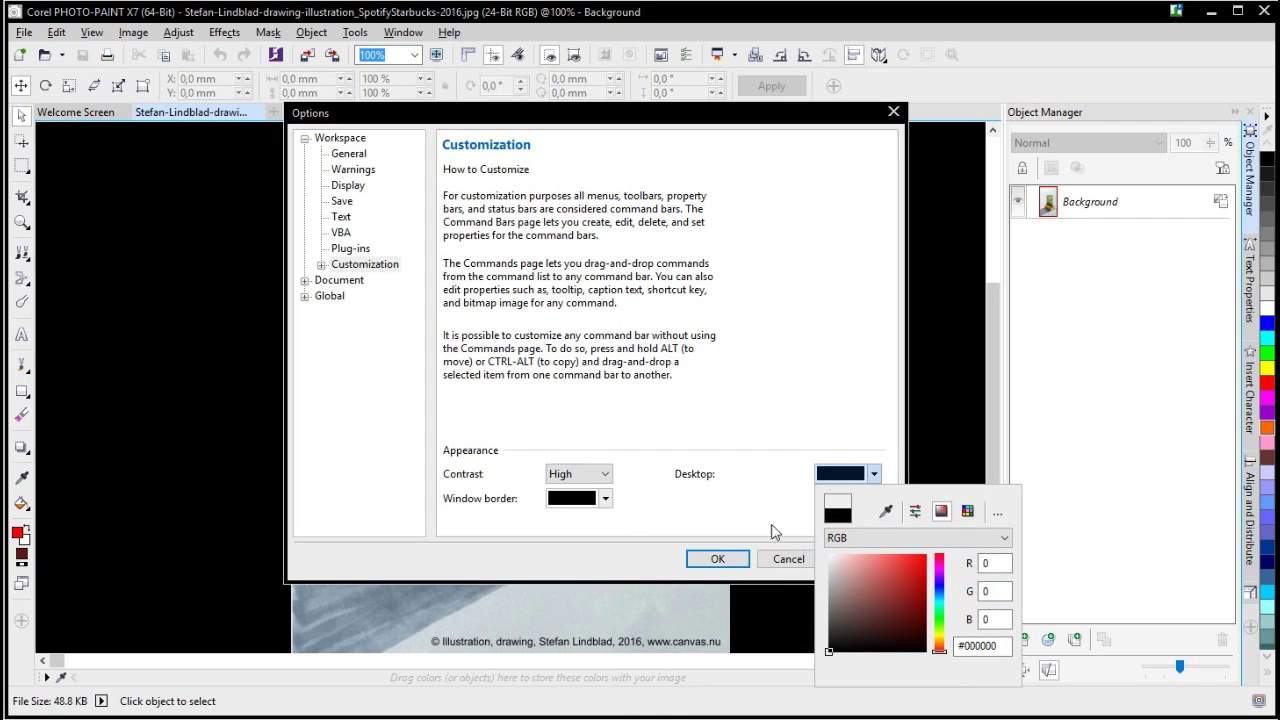
left_click(764, 476)
left_click(717, 559)
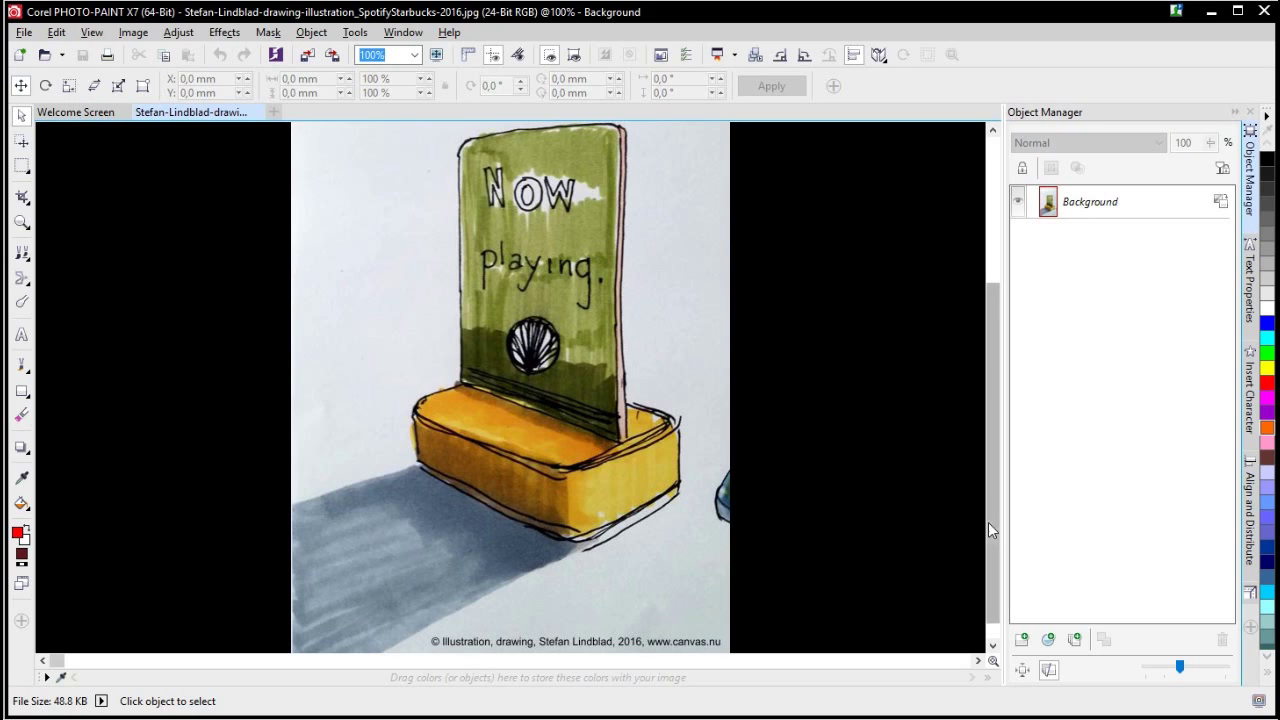
Step: Return the contrast to Low and the desktop colour to white (#FFFFFF) in Customization
left_click(419, 39)
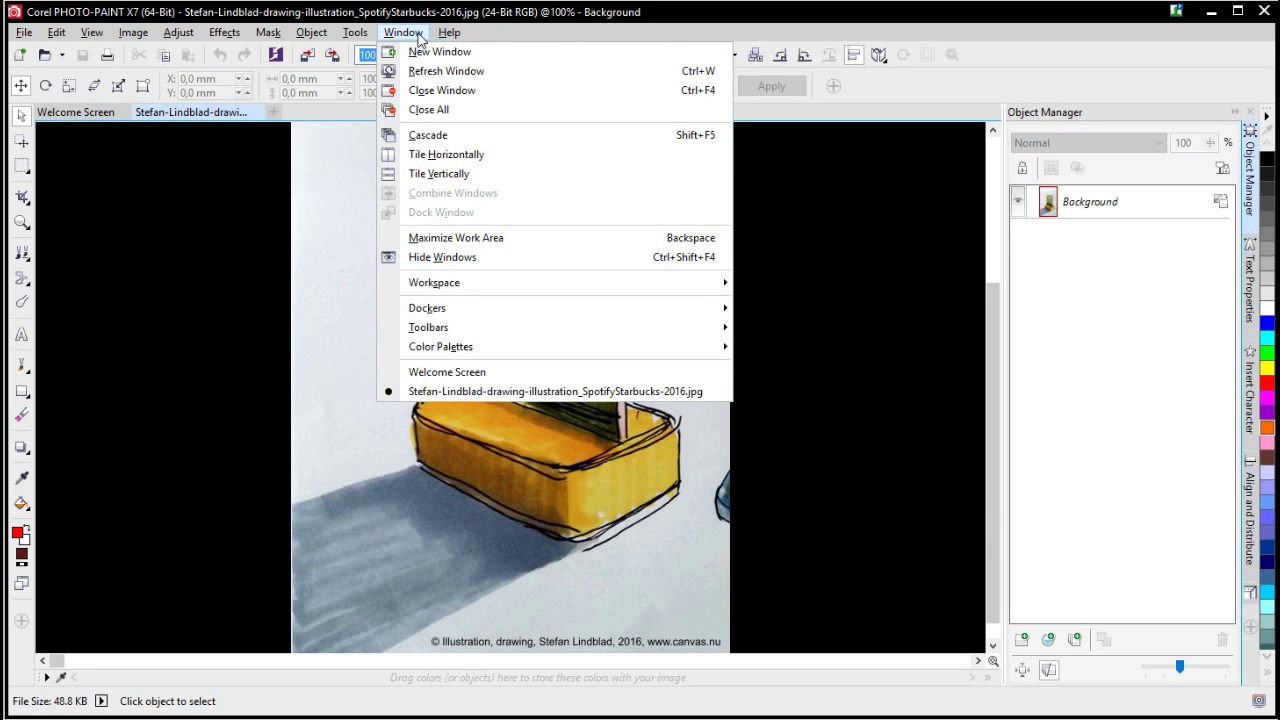
mouse_move(355, 32)
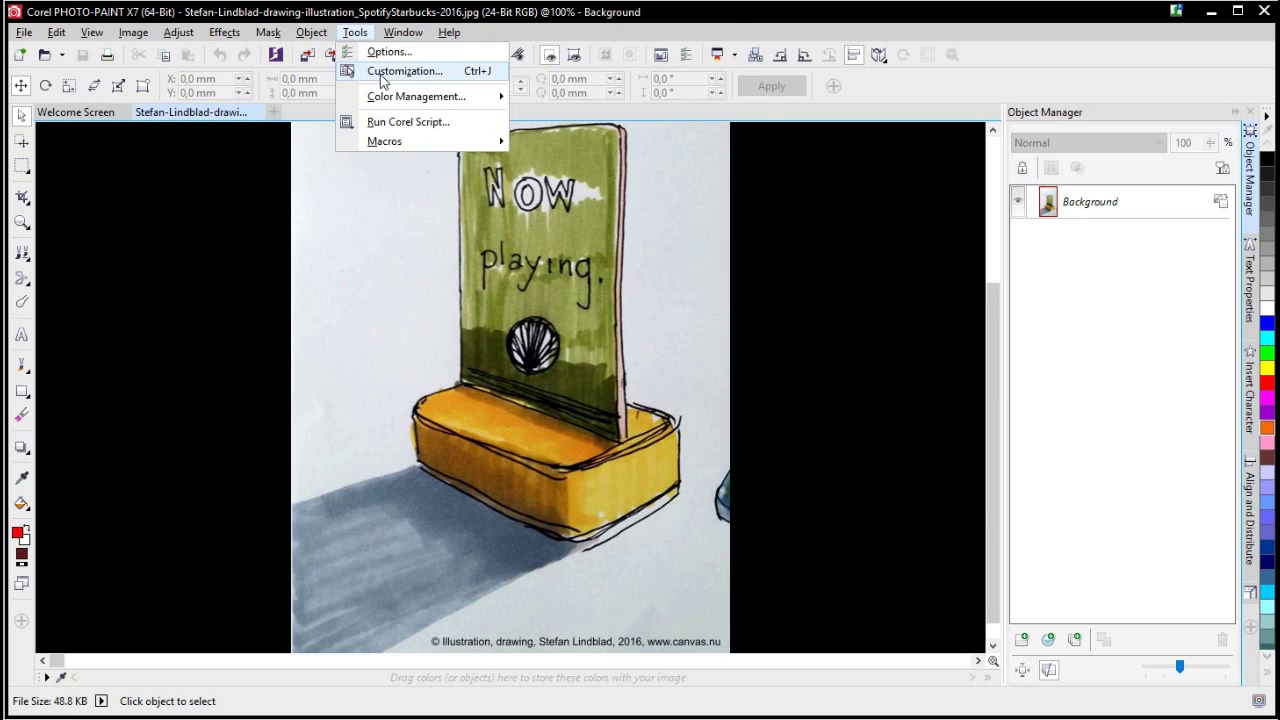
left_click(372, 69)
left_click(578, 473)
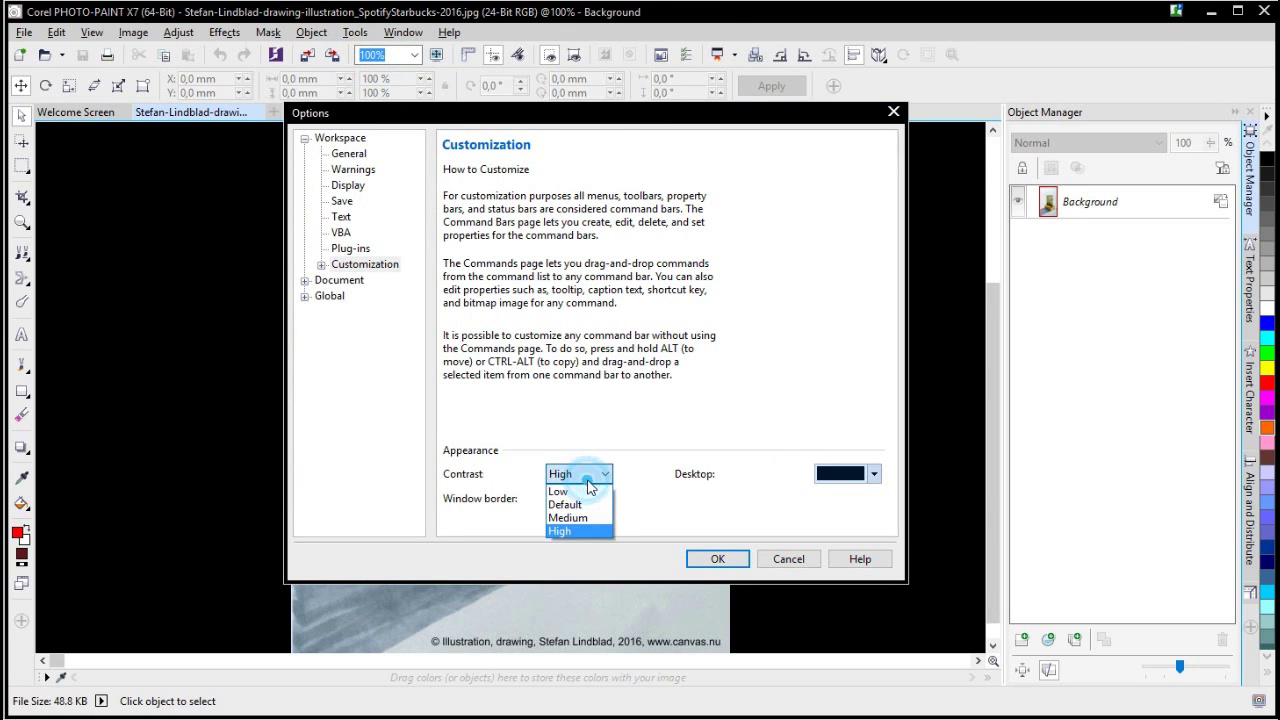
left_click(562, 491)
left_click(873, 474)
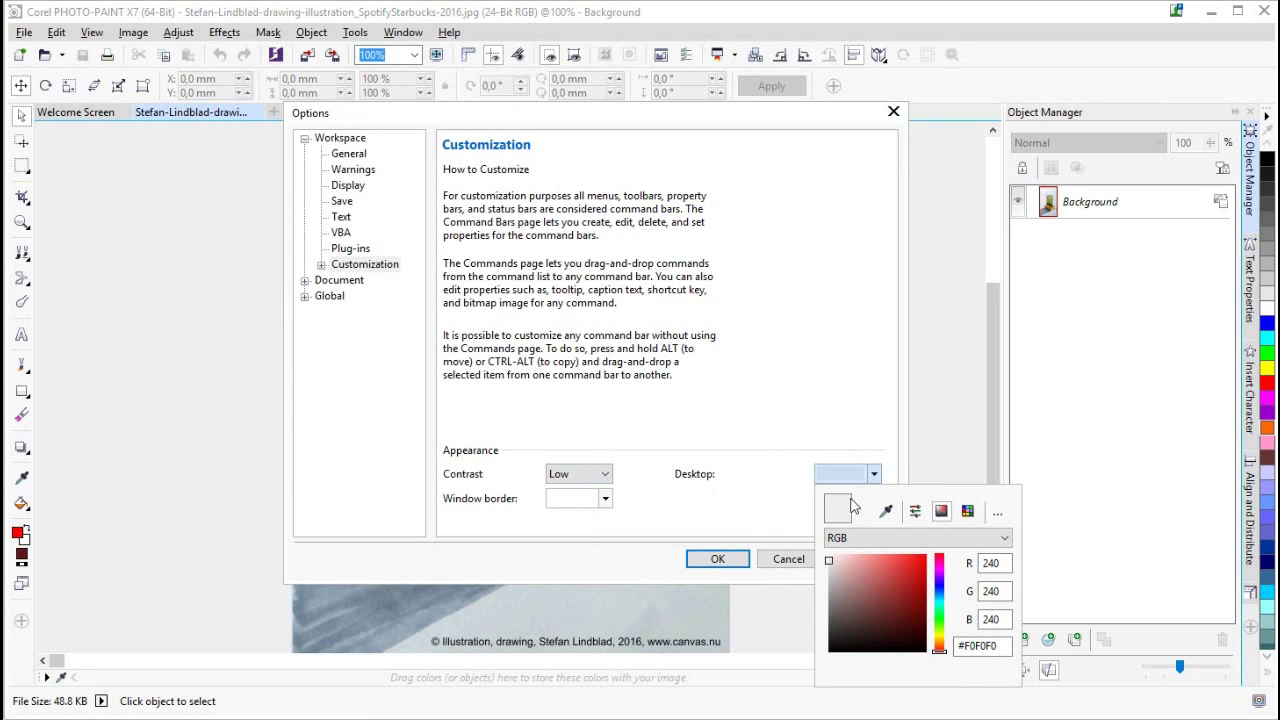
left_click_drag(831, 564, 828, 555)
left_click(699, 562)
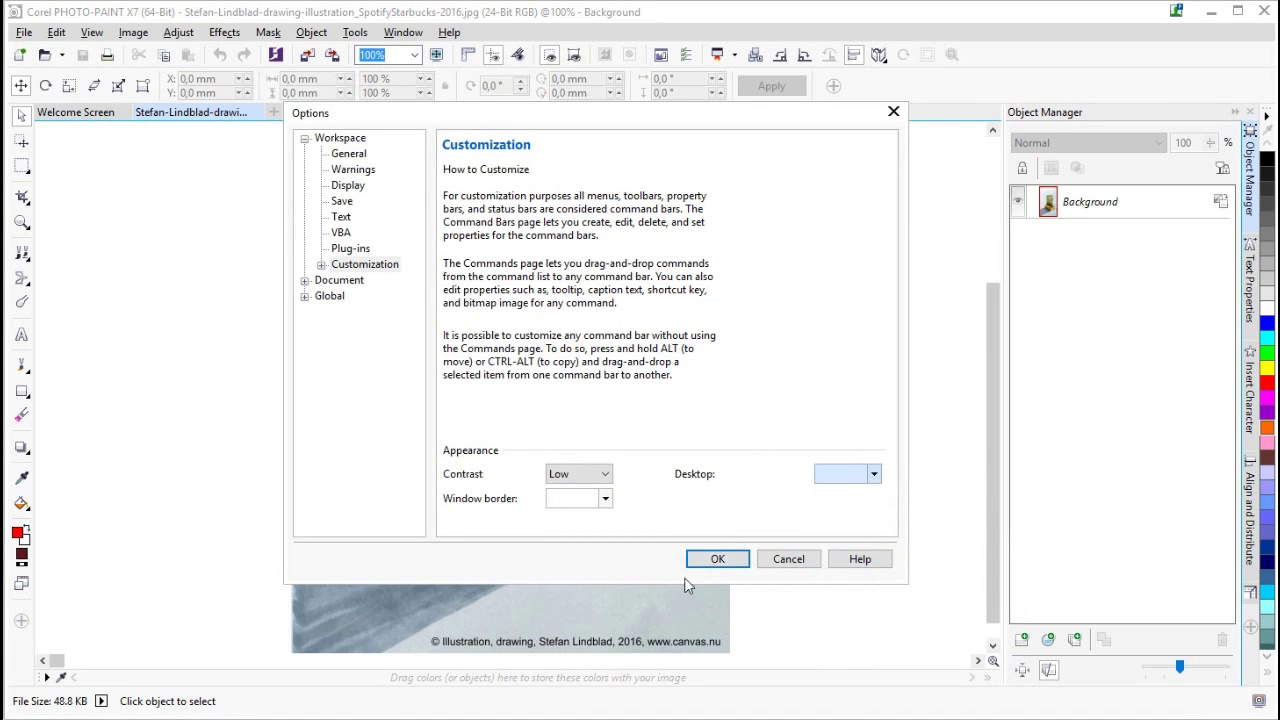
left_click(717, 560)
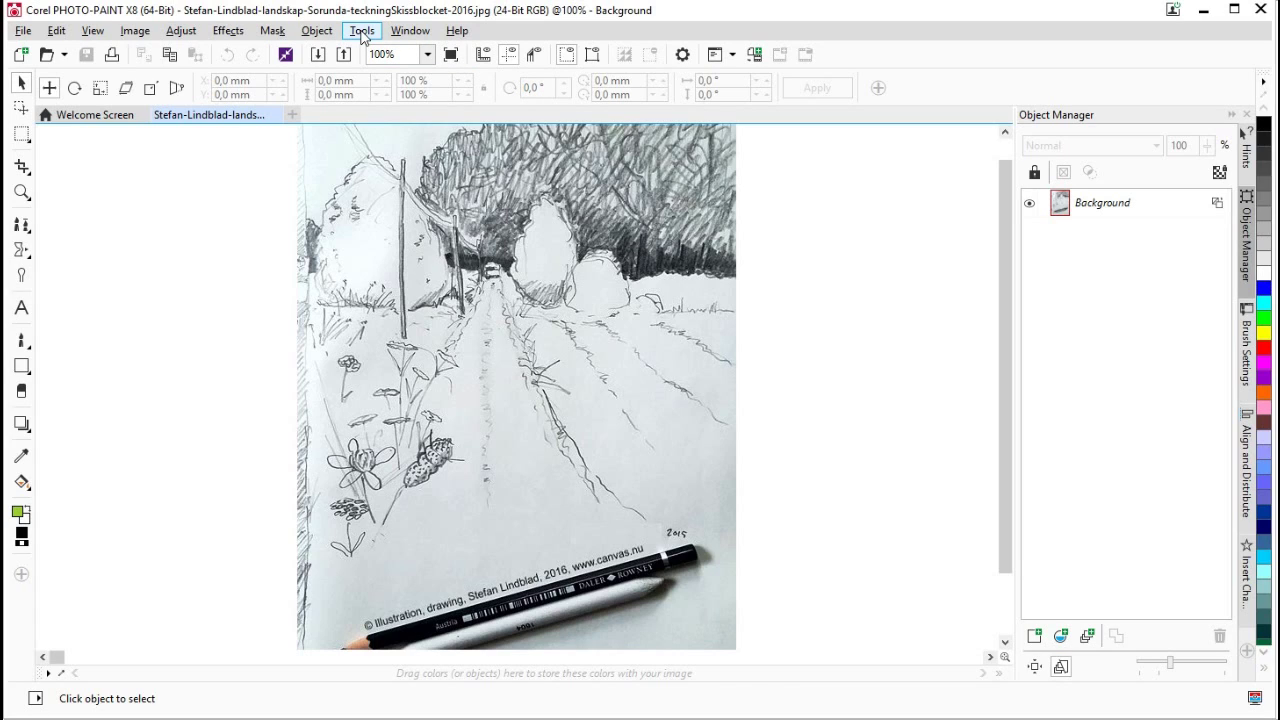
Step: Open the Tools menu over the pencil landscape drawing in PHOTO-PAINT X8
left_click(362, 31)
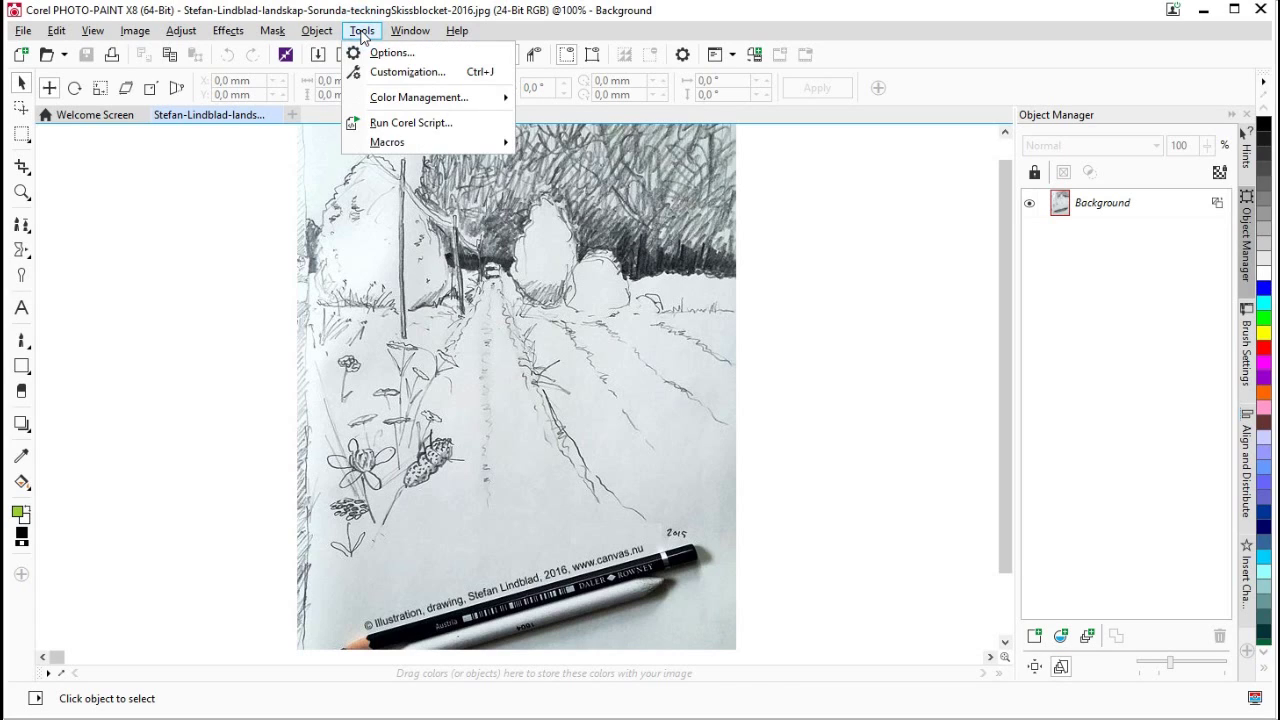
Step: Set the Theme to Dark on the Workspace > Appearance page of Customization
left_click(390, 78)
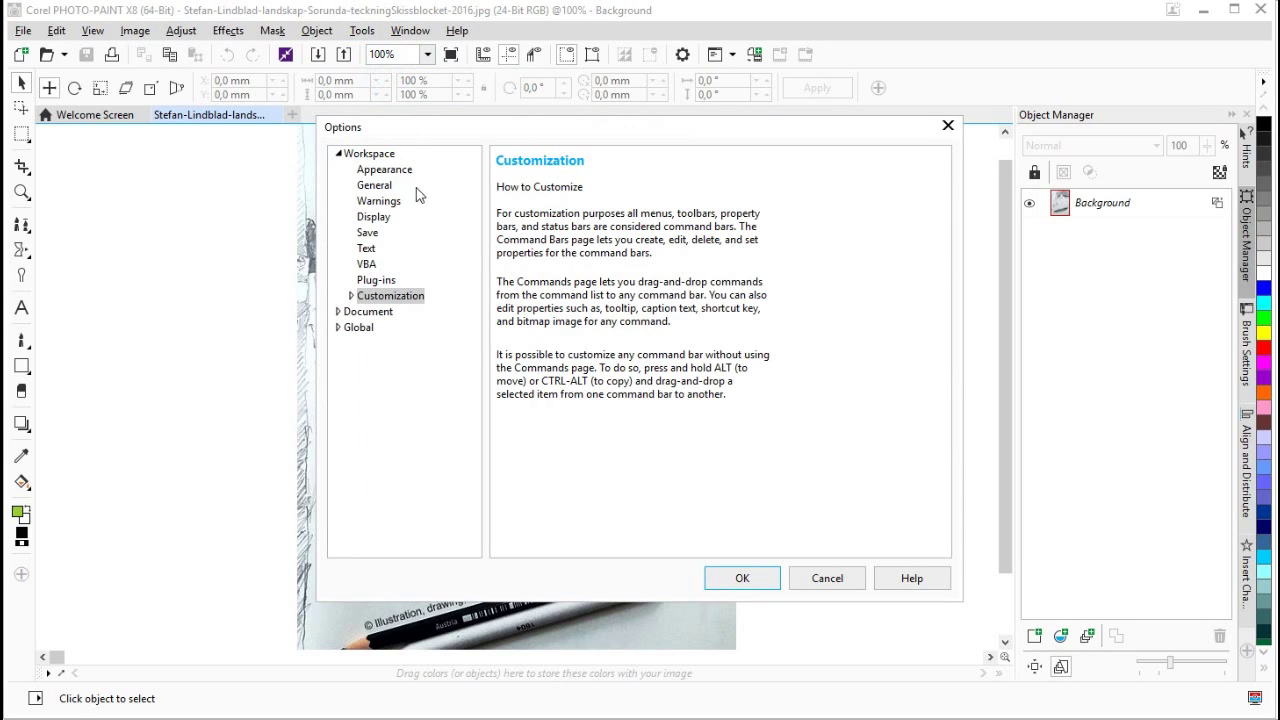
left_click(400, 170)
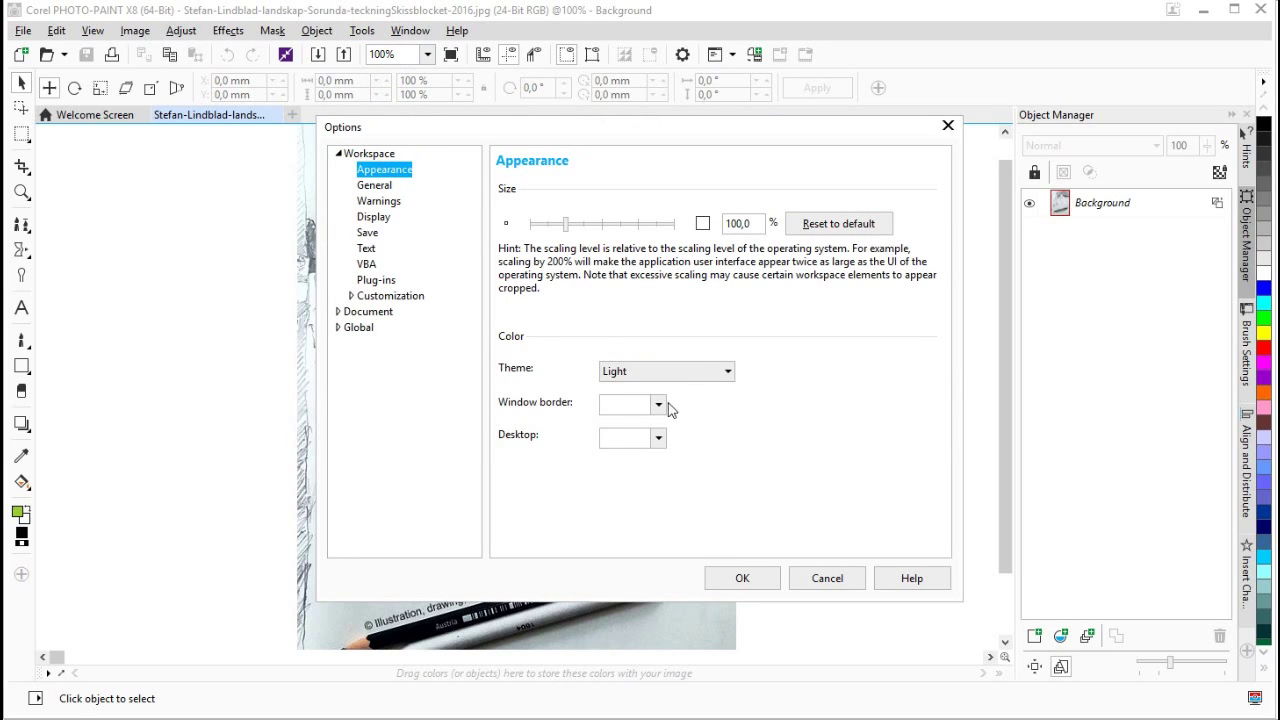
left_click(677, 373)
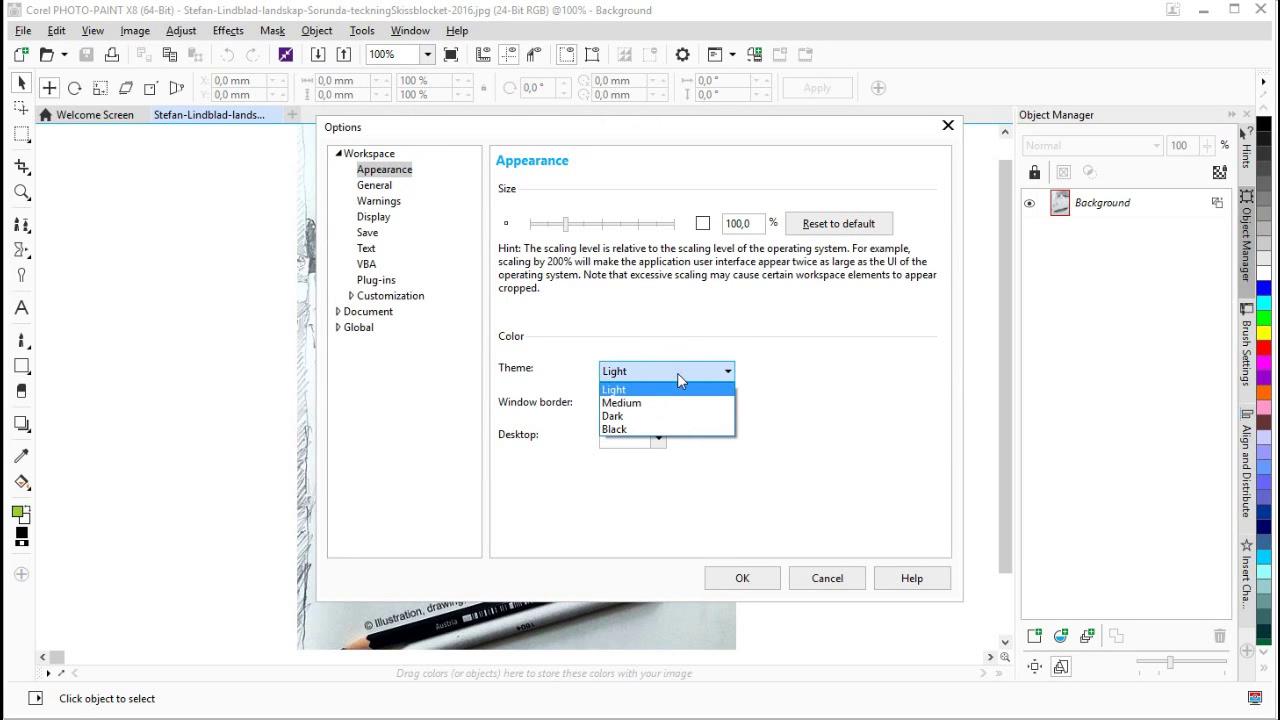
left_click(615, 416)
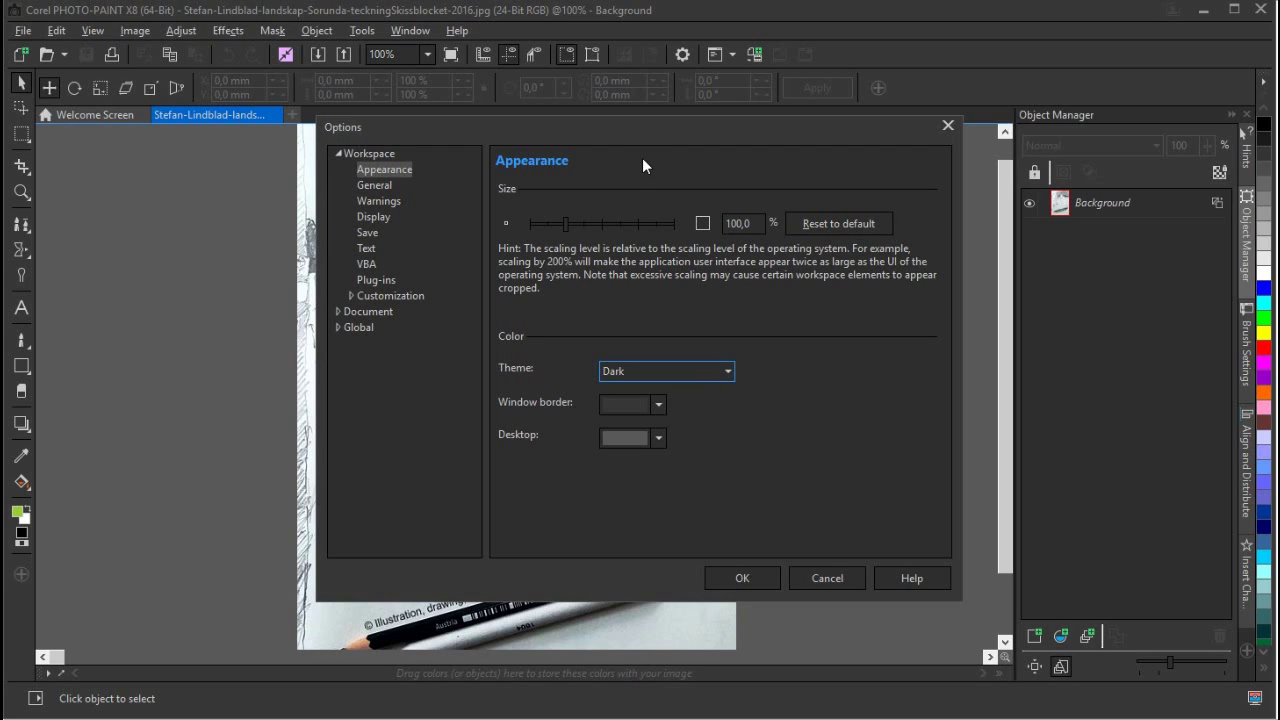
left_click_drag(643, 138, 615, 152)
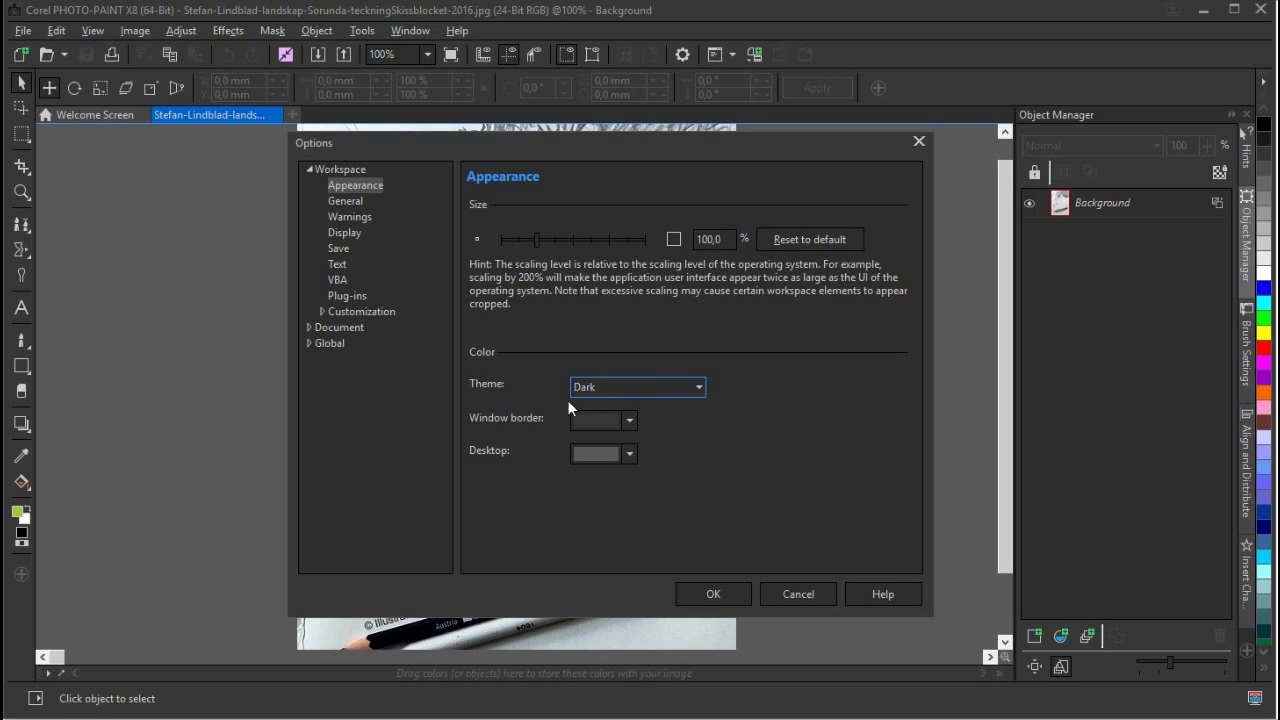
Step: Preview the Light, Medium and Black themes, then settle back on the Dark theme
left_click(604, 388)
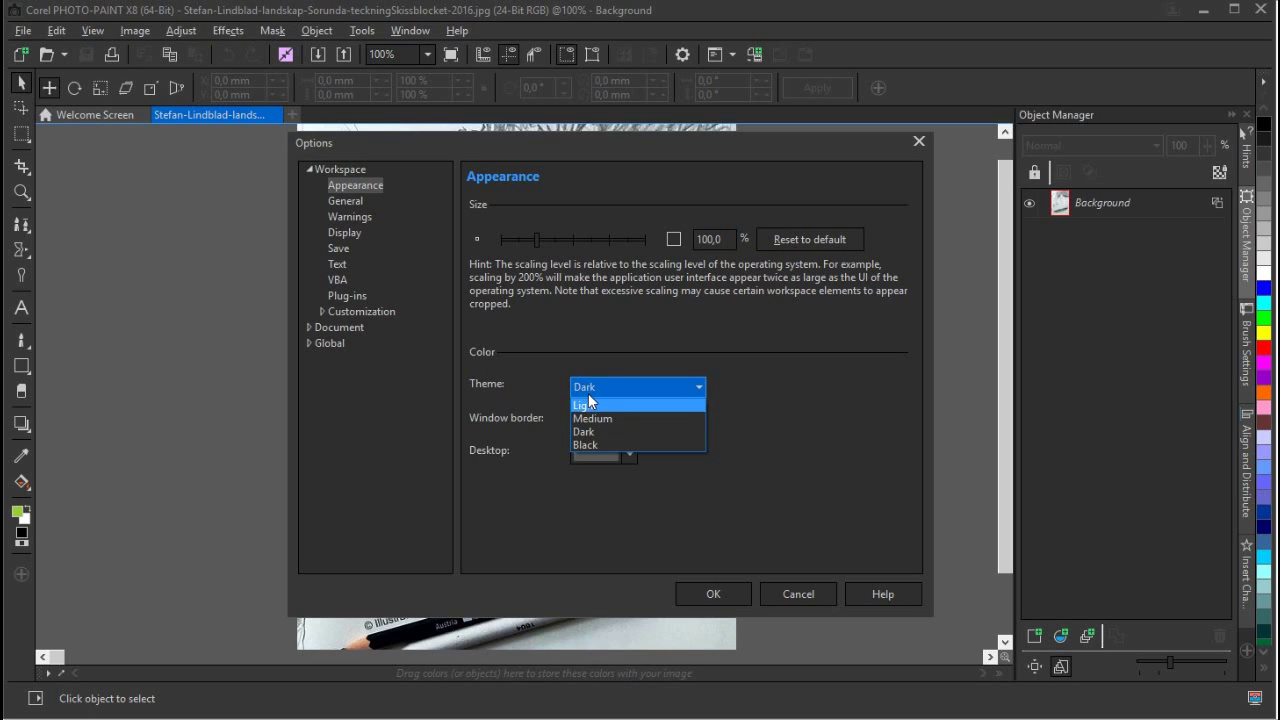
left_click(590, 405)
left_click(634, 387)
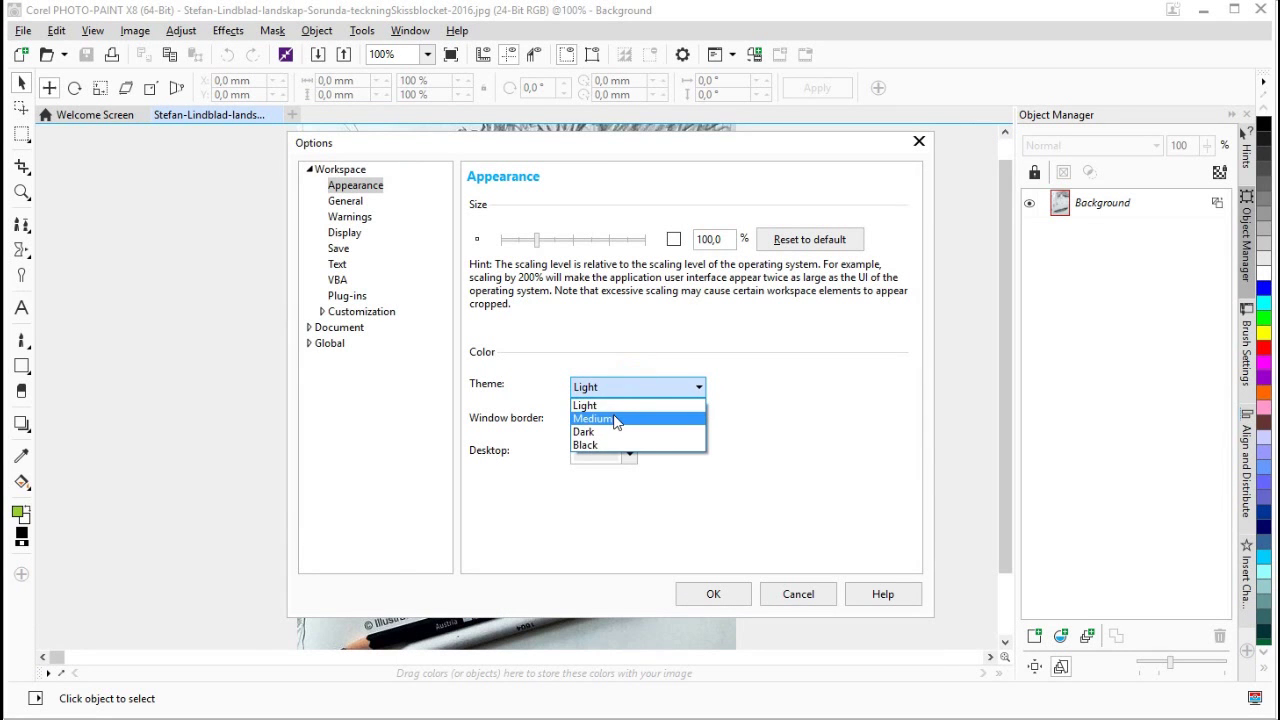
left_click(617, 421)
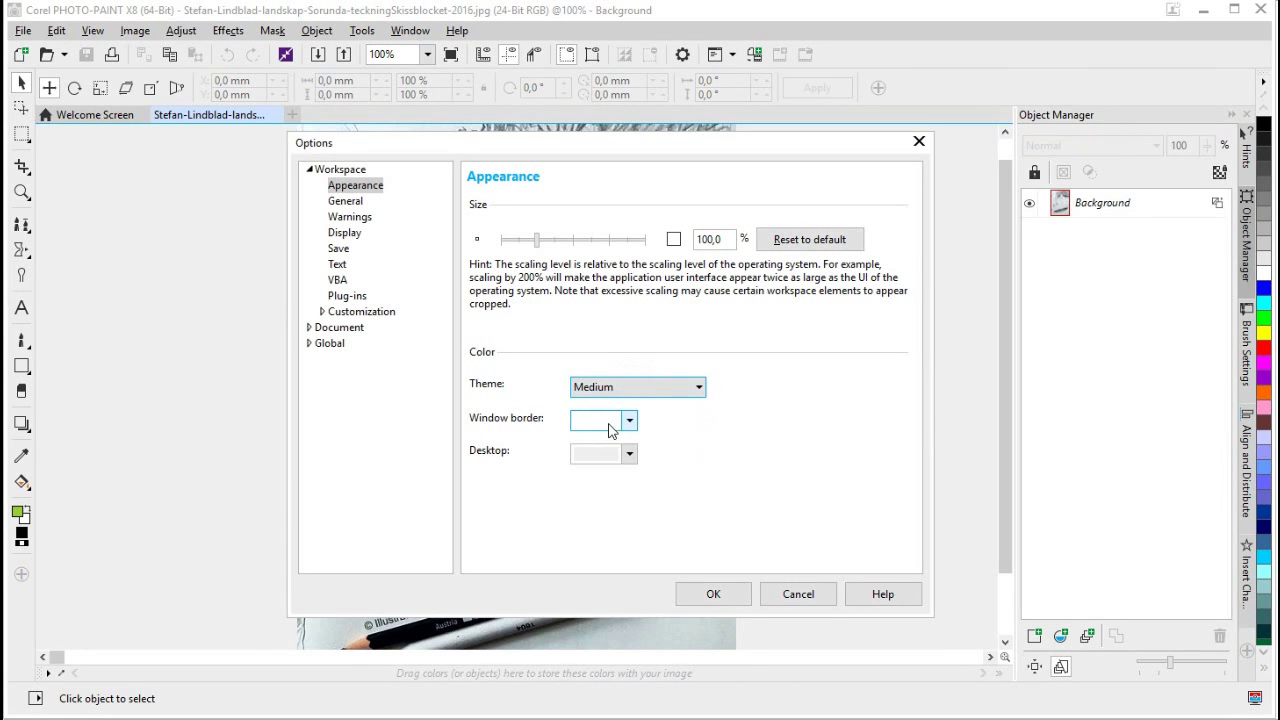
left_click(636, 388)
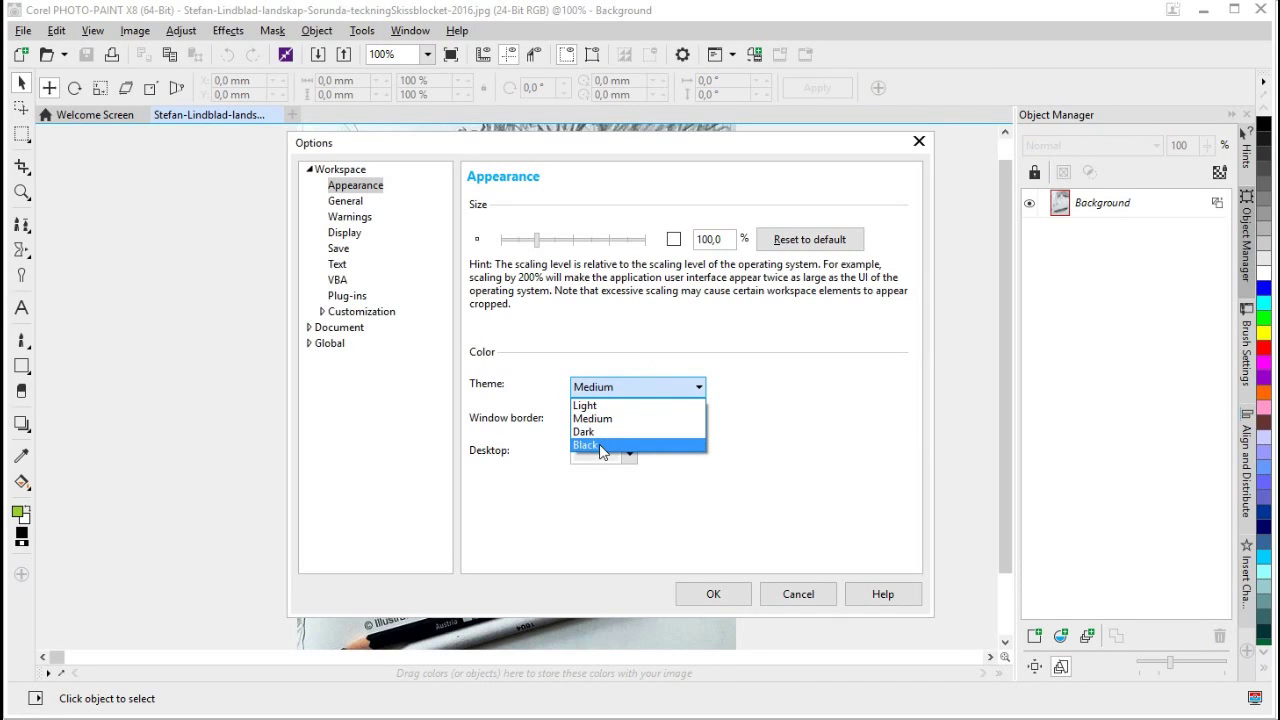
left_click(600, 445)
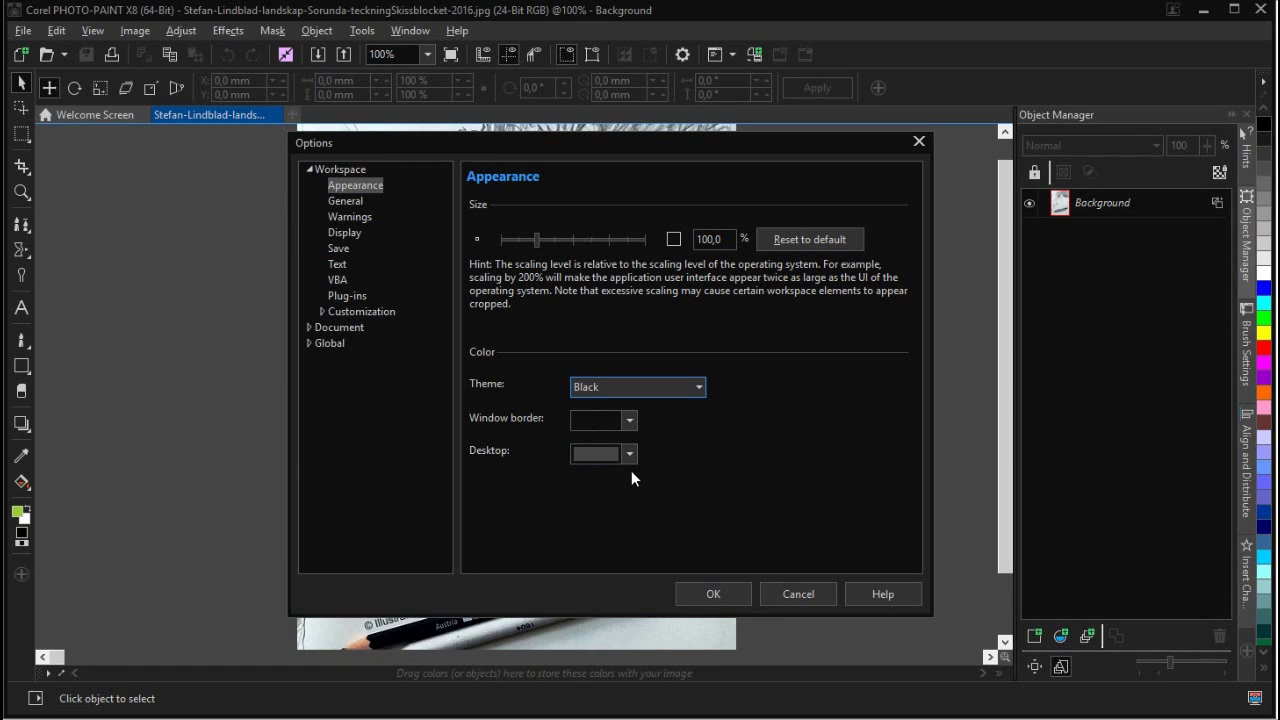
left_click(600, 388)
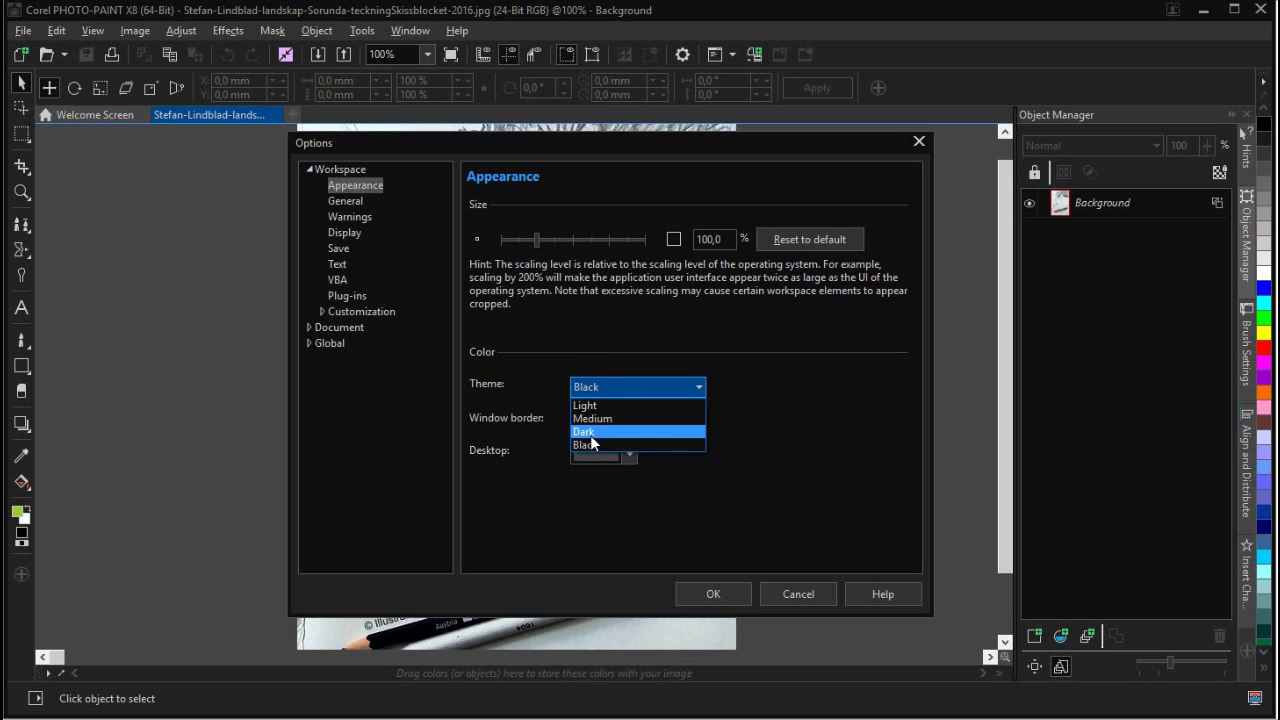
left_click(592, 432)
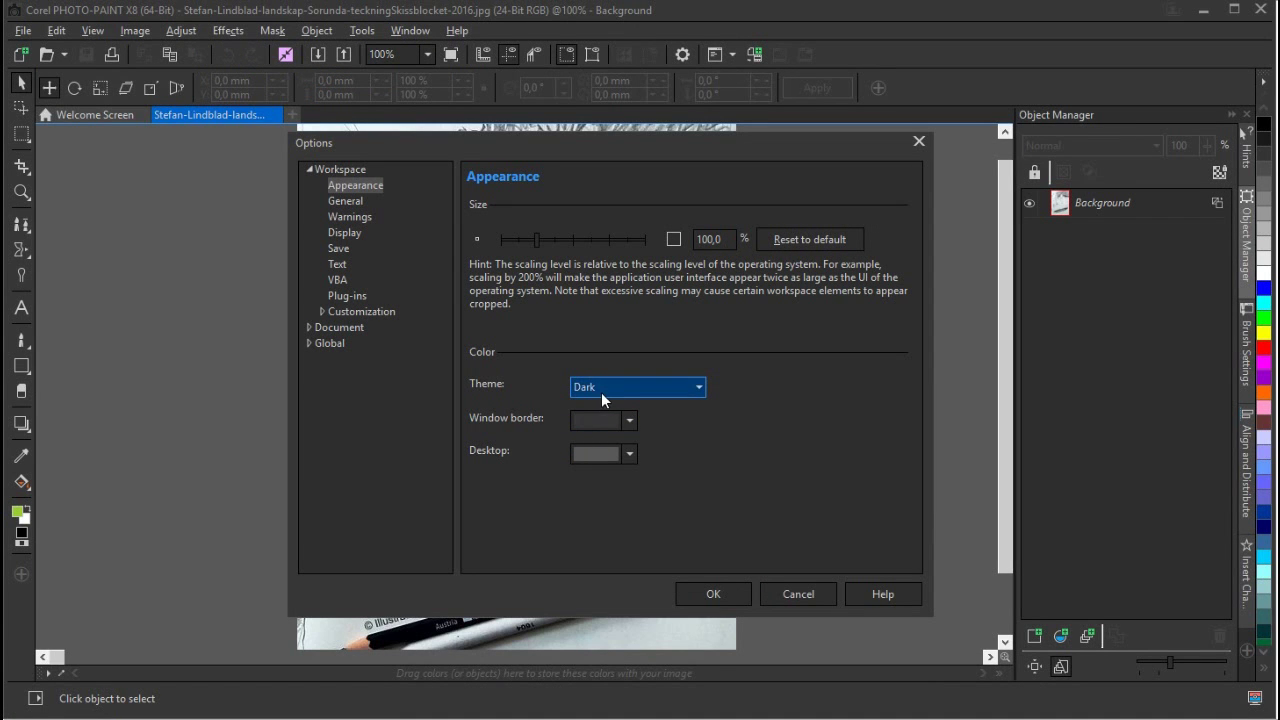
left_click(583, 421)
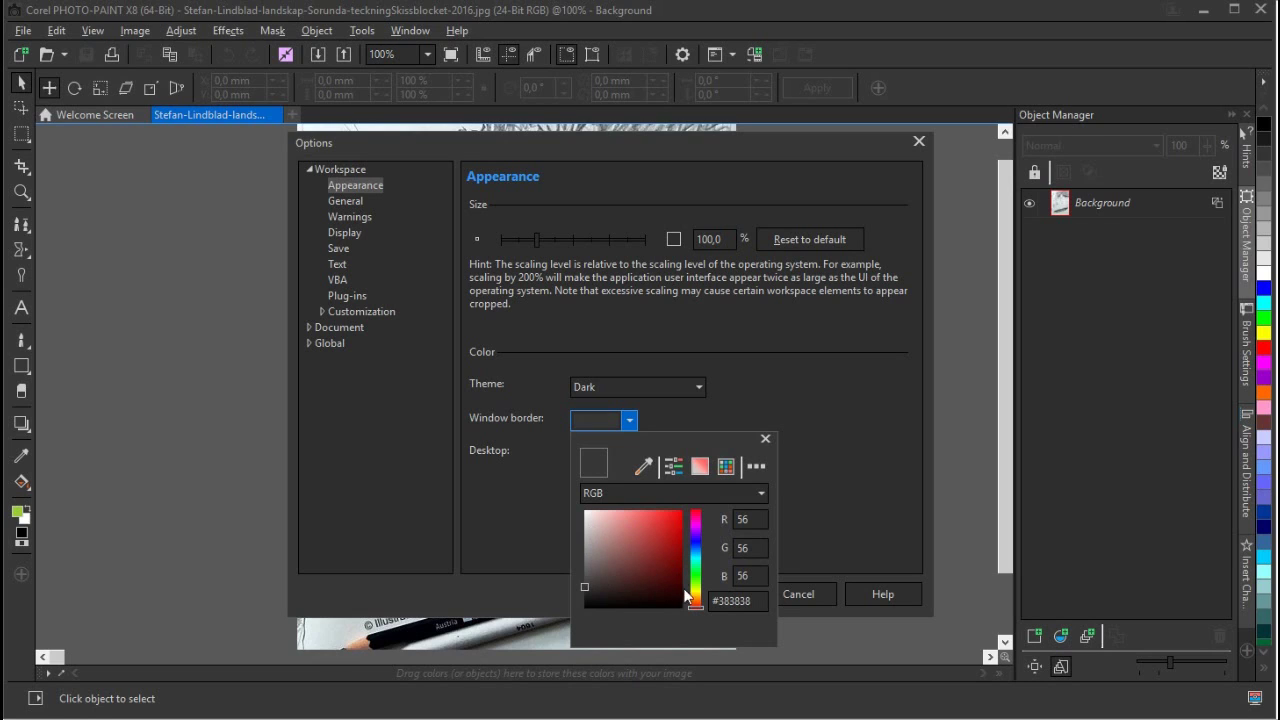
Step: Leave the window border unchanged, make the desktop colour black, and apply the options
left_click(532, 506)
left_click(620, 458)
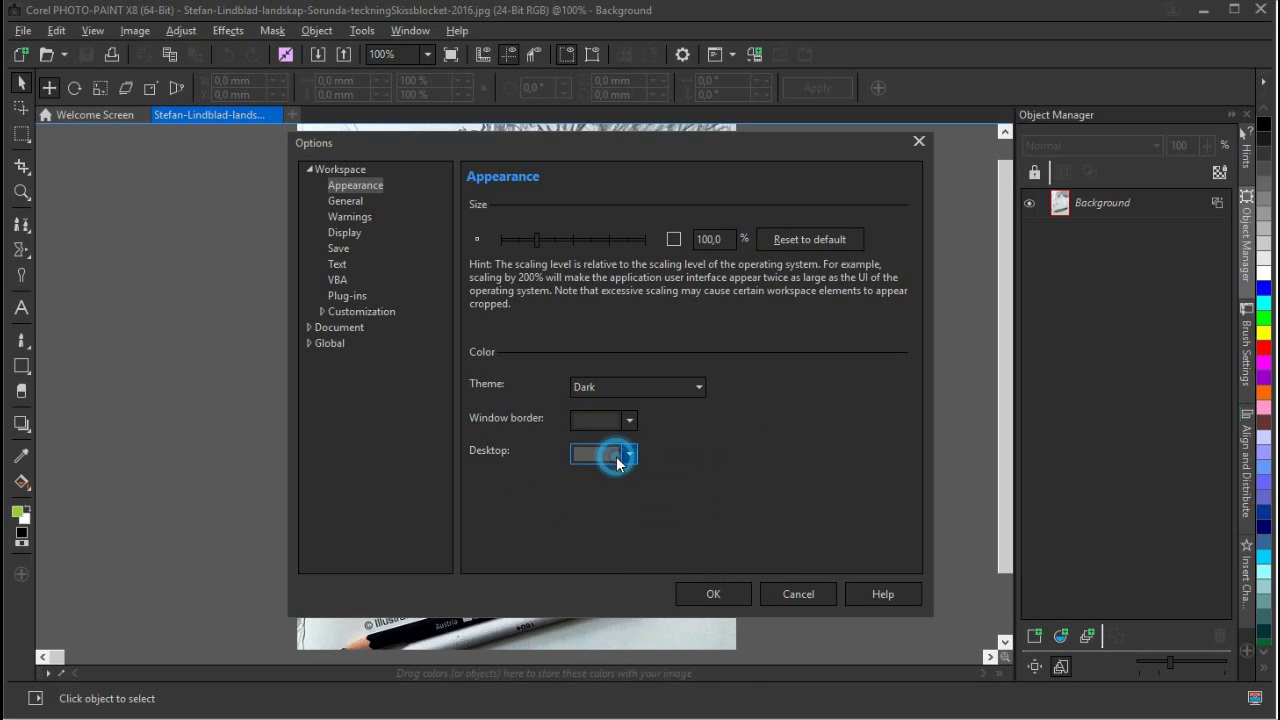
left_click_drag(585, 605, 572, 660)
left_click(524, 541)
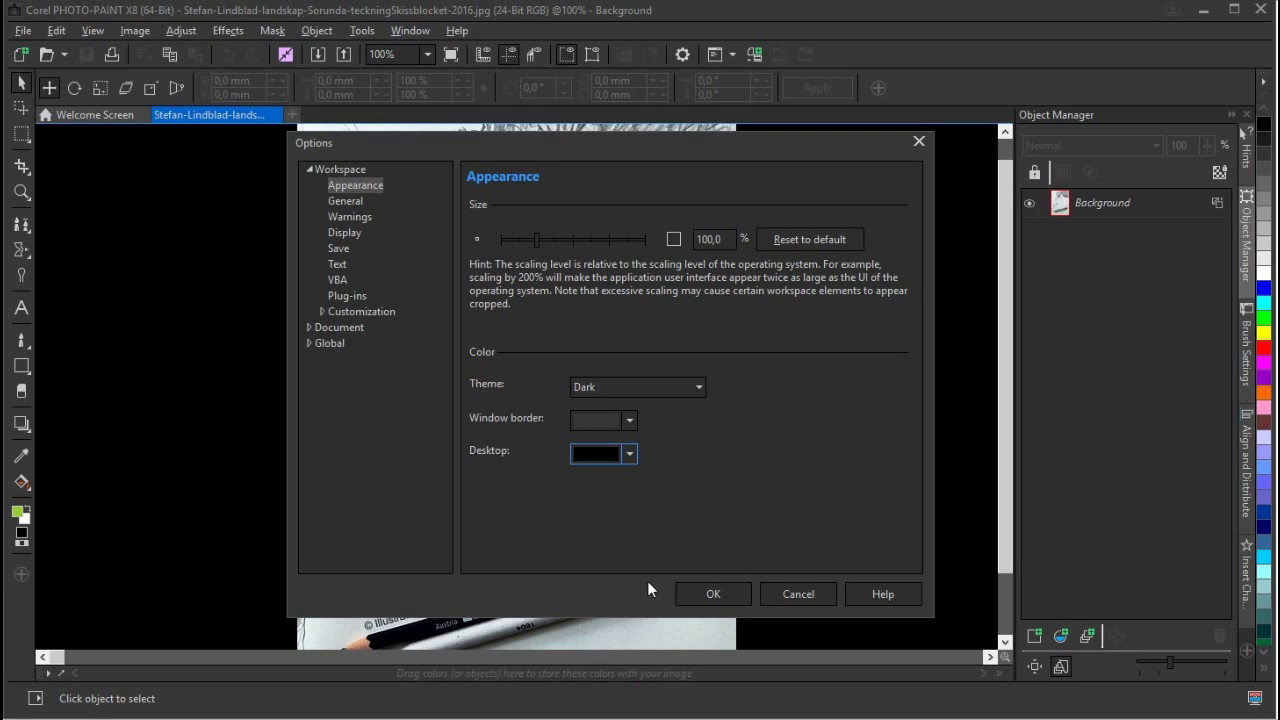
left_click(708, 592)
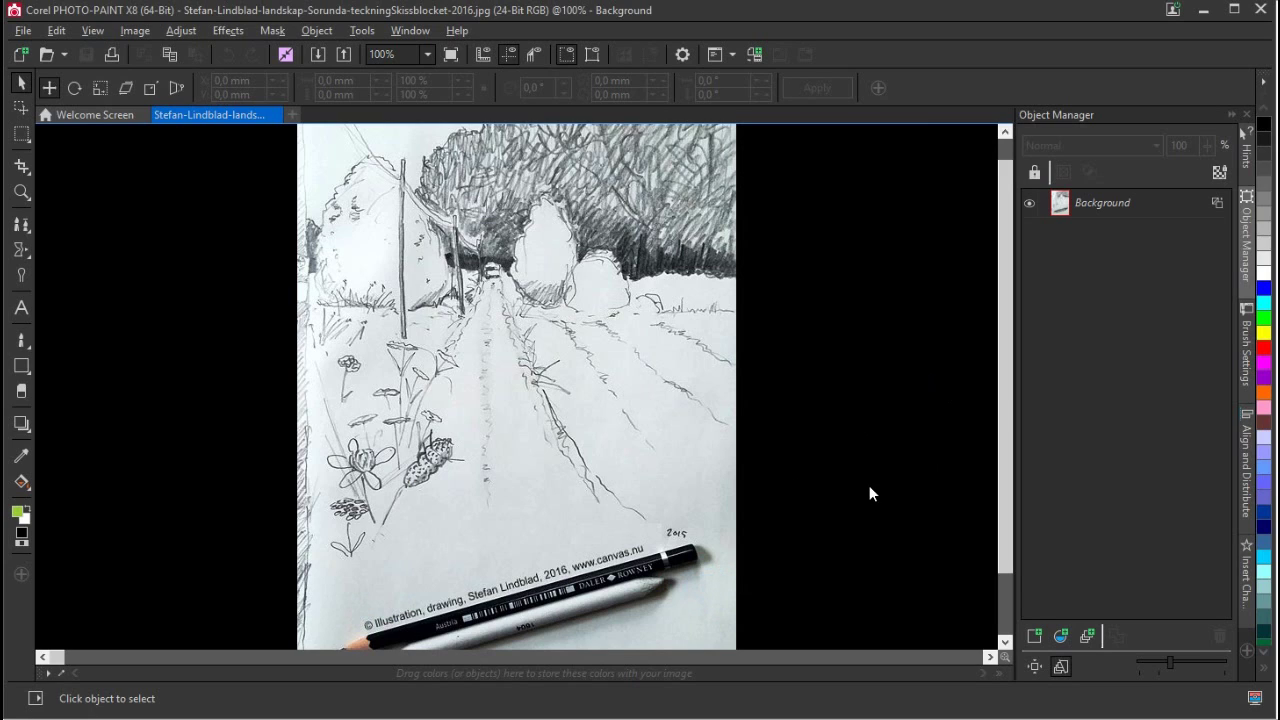